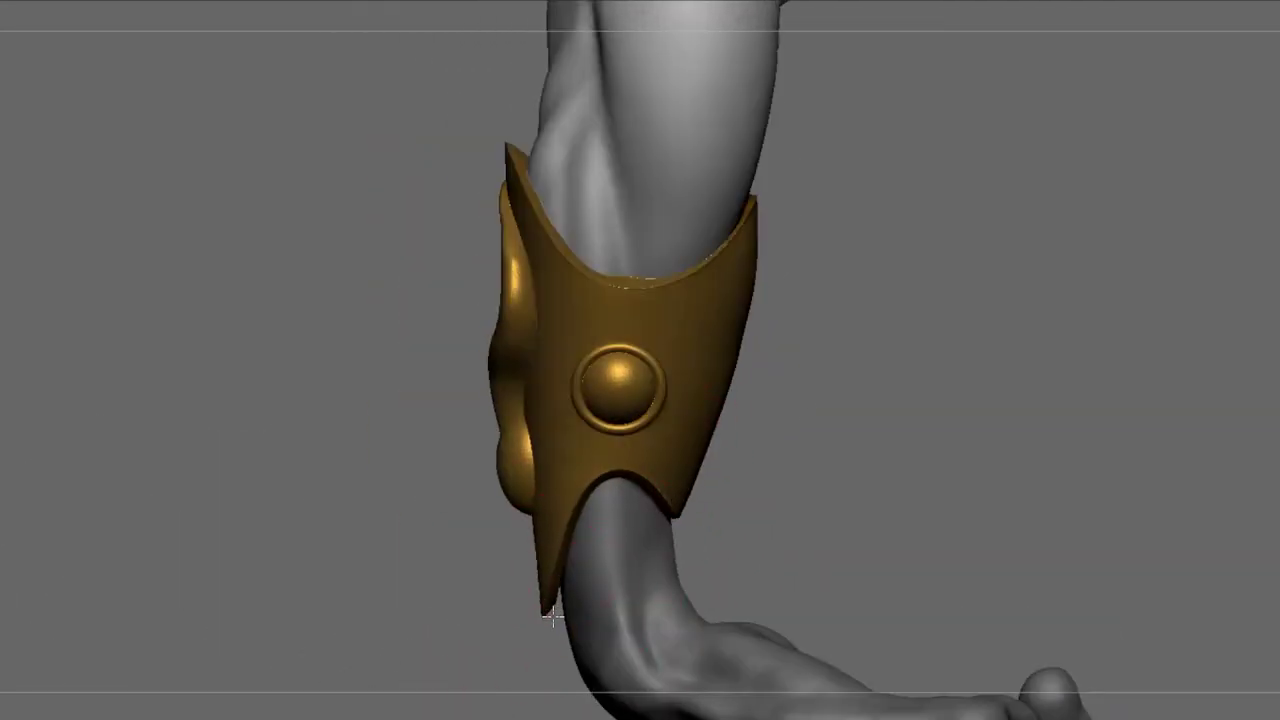
# Step: Rotate the view so the bracer's curved horn faces front-on
pyautogui.moveTo(551, 617); pyautogui.dragTo(880, 640)
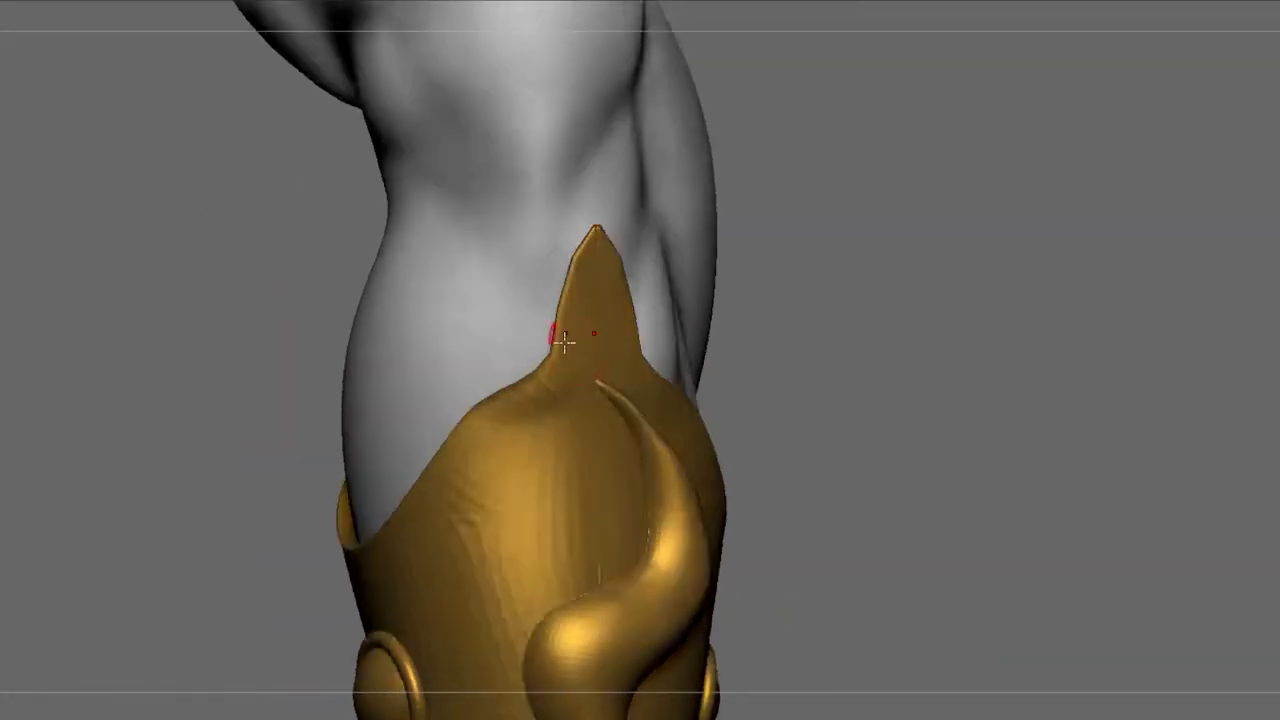
# Step: Rotate the arm to view the bracer and its round boss from the front
pyautogui.moveTo(547, 366); pyautogui.dragTo(707, 585)
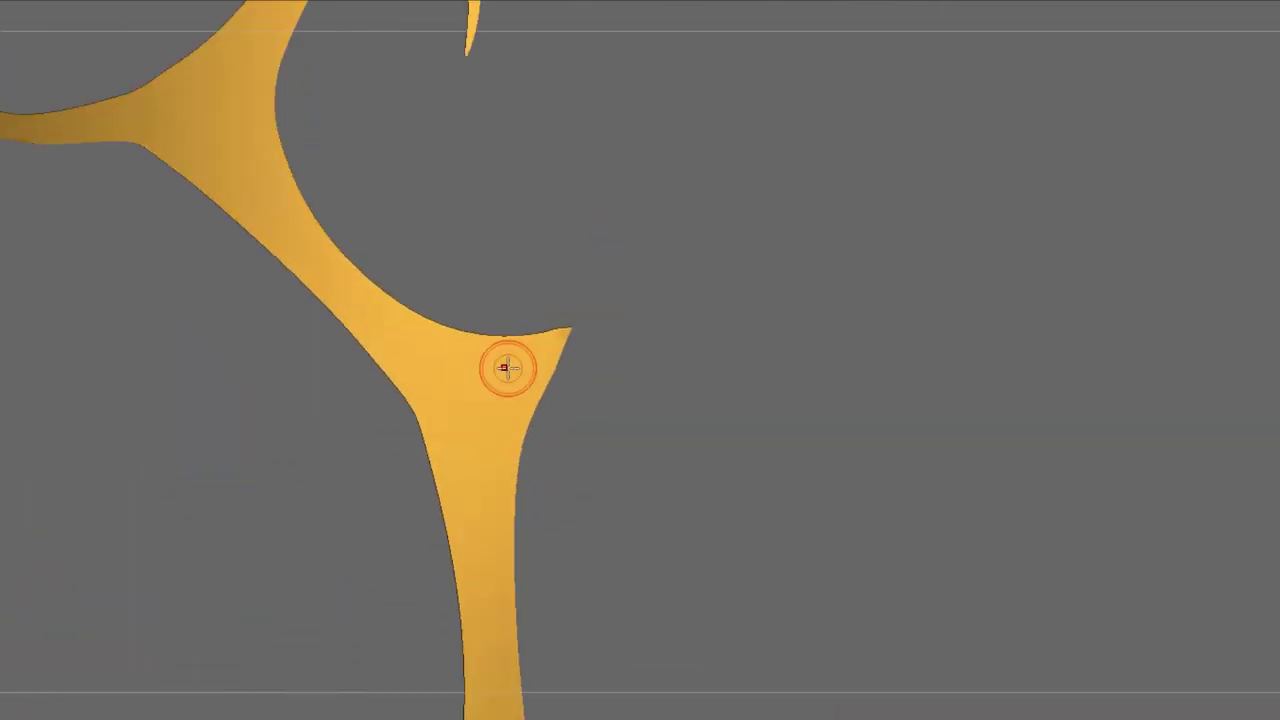
# Step: Zoom in on the flat ornament piece and turn it to a new angle
pyautogui.keyDown('alt'); pyautogui.moveTo(834, 324); pyautogui.dragTo(783, 373); pyautogui.keyUp('alt')
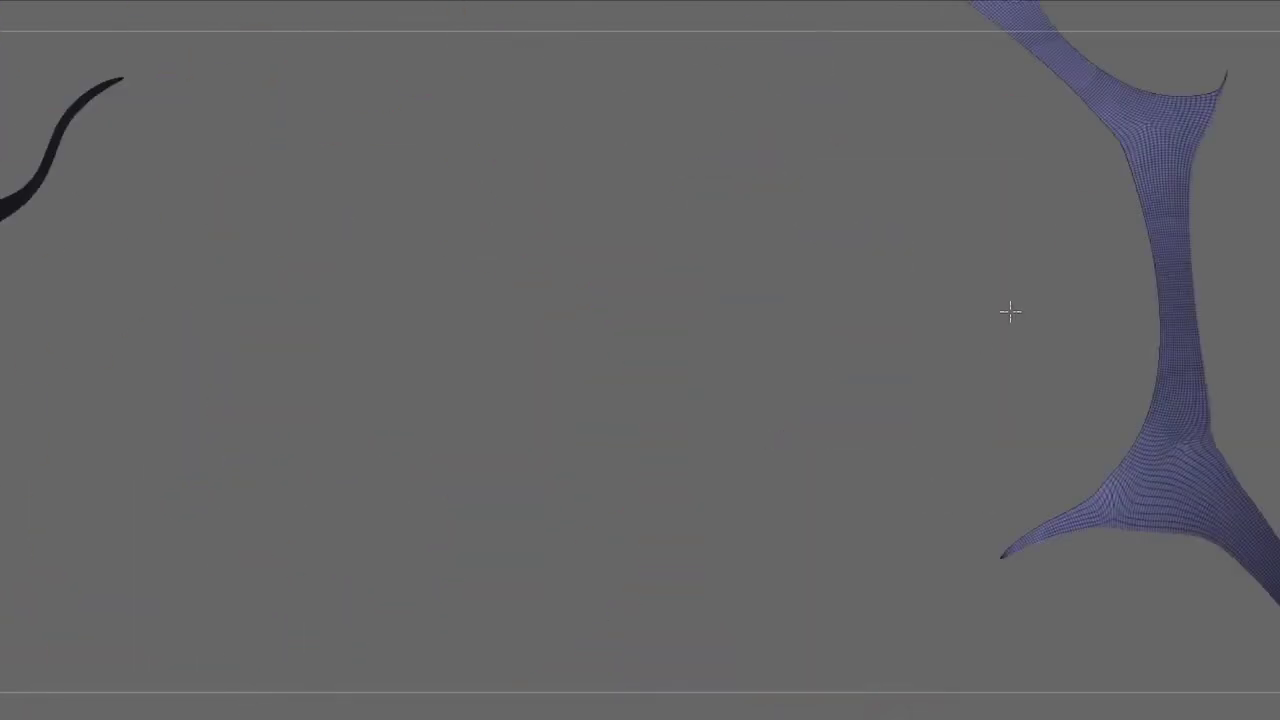
pyautogui.moveTo(447, 525); pyautogui.dragTo(137, 405)
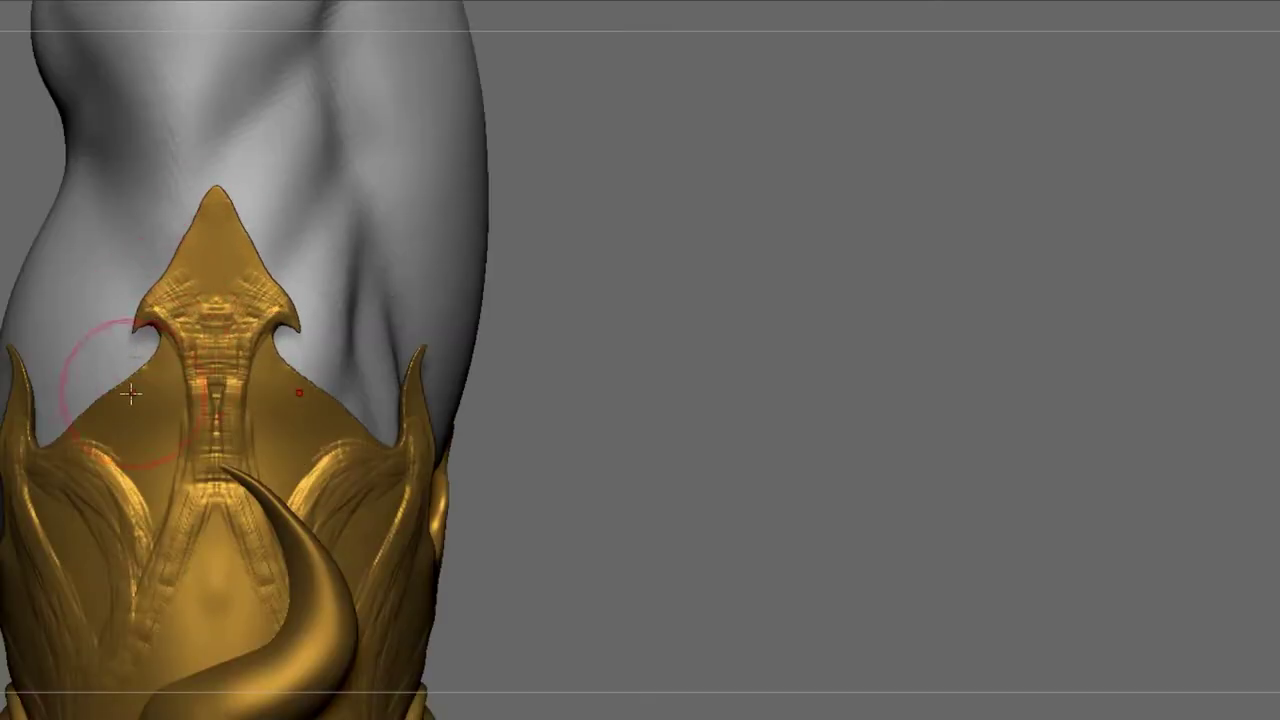
# Step: Orbit around the gold armor plate, ending zoomed in on its lower part
pyautogui.moveTo(131, 393); pyautogui.dragTo(199, 314, button='right')
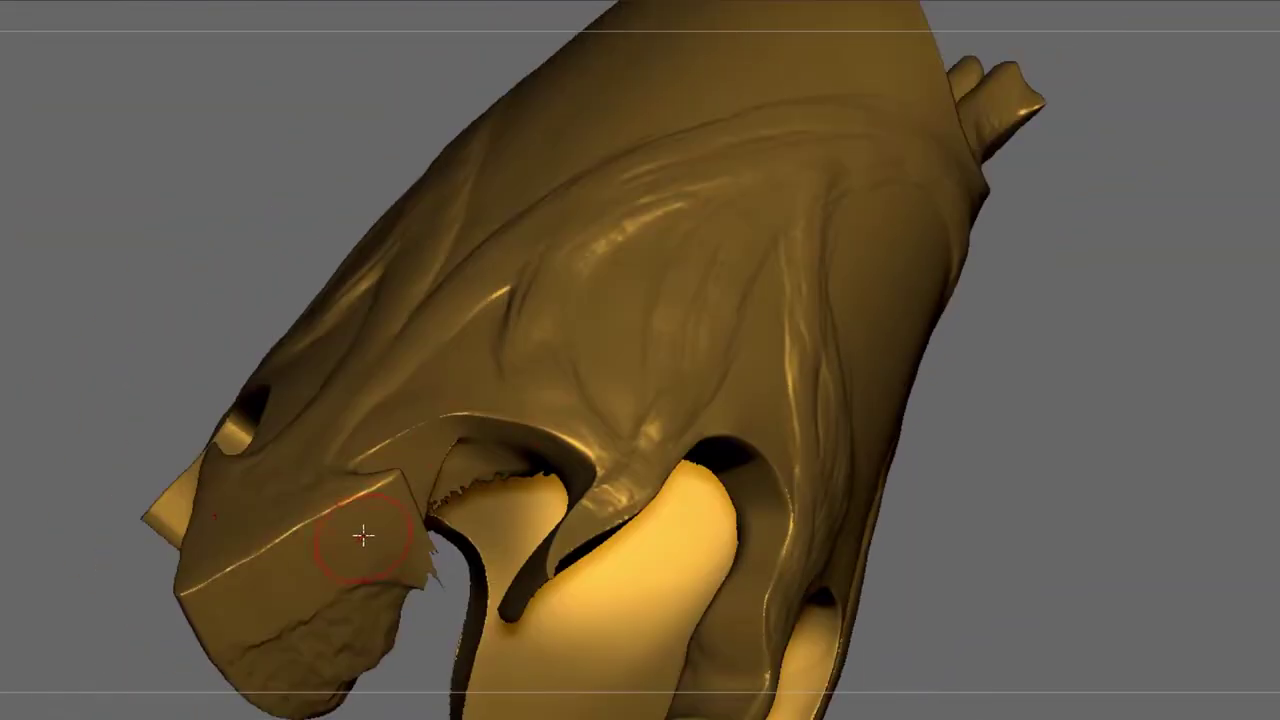
pyautogui.moveTo(363, 535)
pyautogui.mouseDown()
pyautogui.moveTo(457, 449)
pyautogui.moveTo(671, 323)
pyautogui.moveTo(800, 278)
pyautogui.mouseUp()
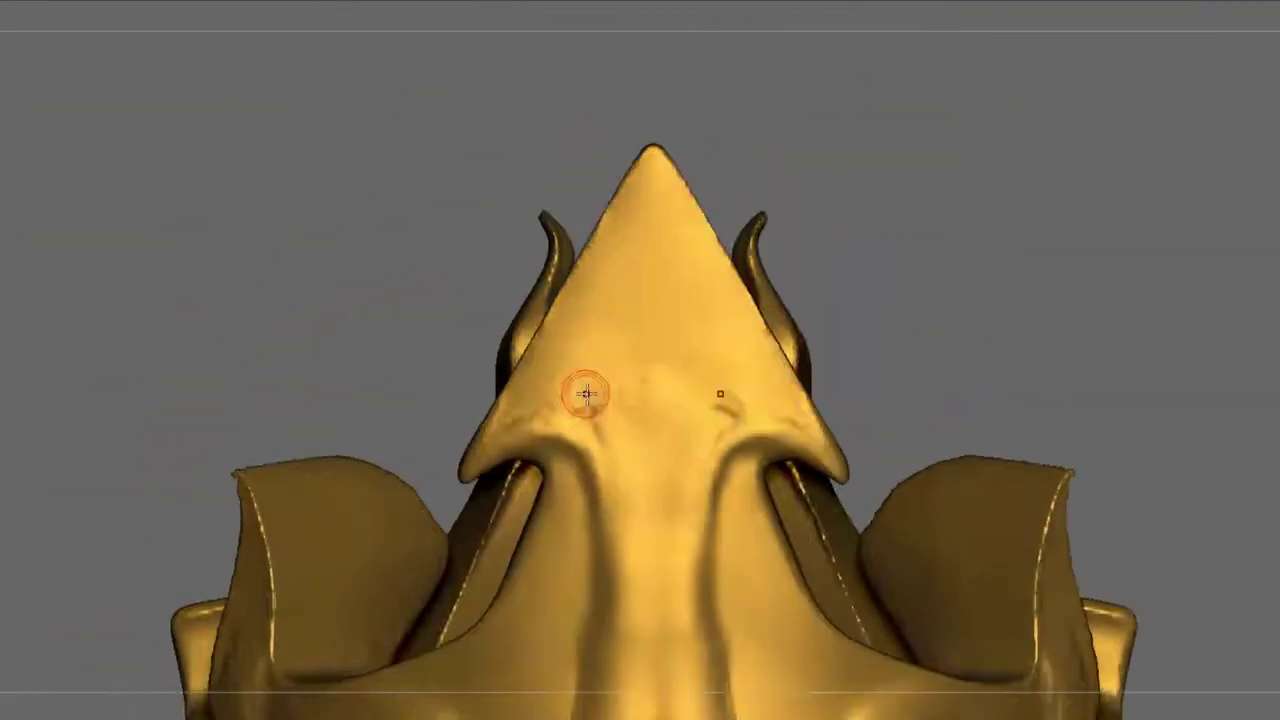
pyautogui.moveTo(586, 393)
pyautogui.mouseDown()
pyautogui.moveTo(749, 334)
pyautogui.moveTo(721, 311)
pyautogui.mouseUp()
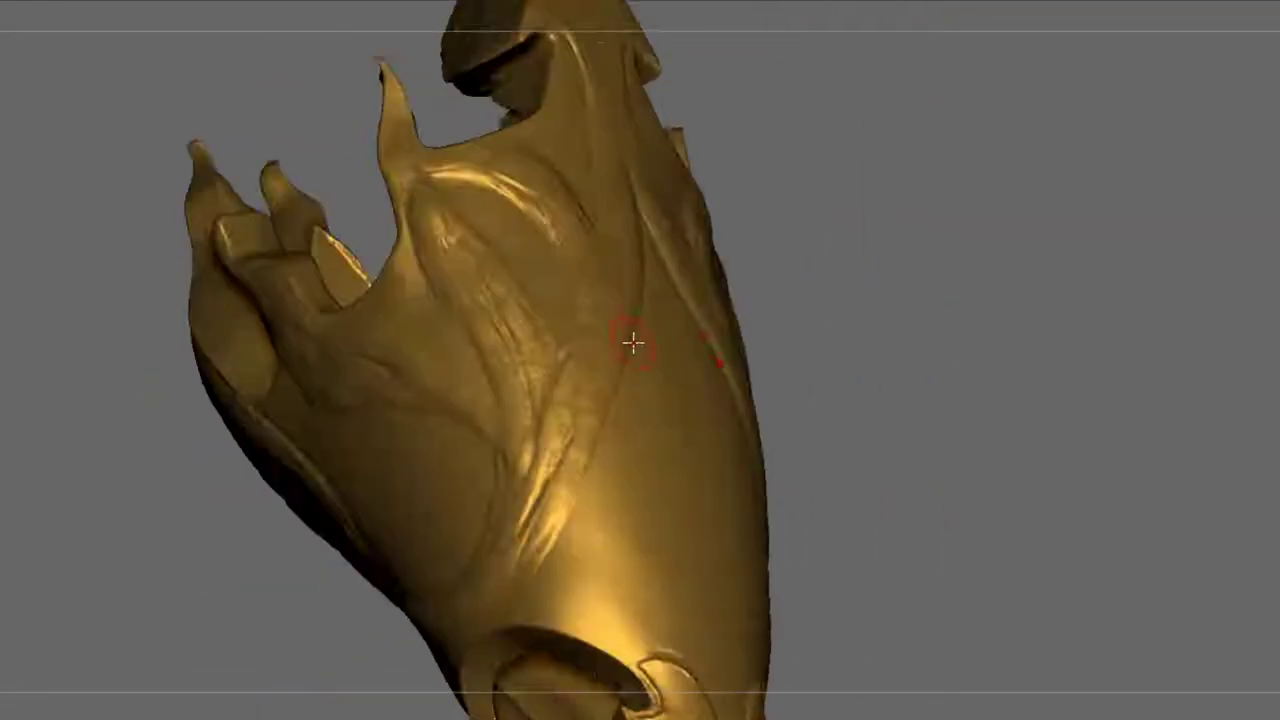
pyautogui.moveTo(632, 342); pyautogui.dragTo(486, 543)
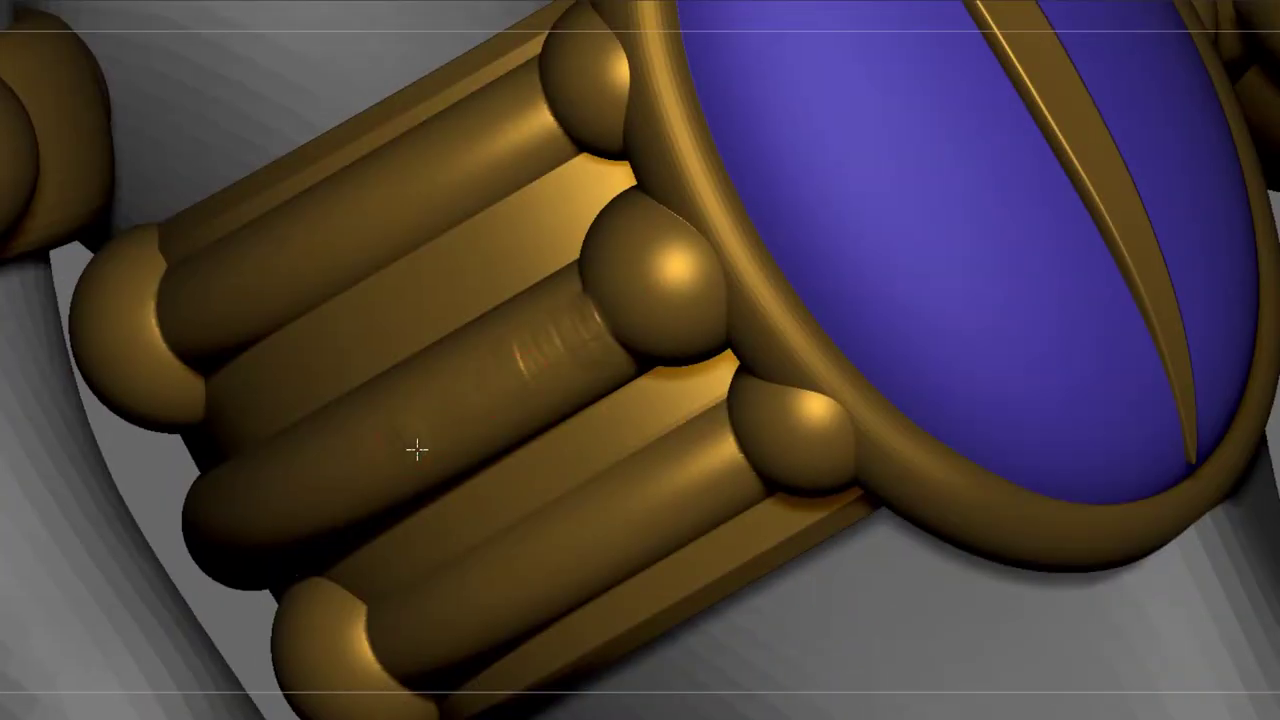
# Step: Pull a pointed horn from the ball beside the gem and smooth the bar's scratches
pyautogui.moveTo(663, 290); pyautogui.dragTo(654, 209)
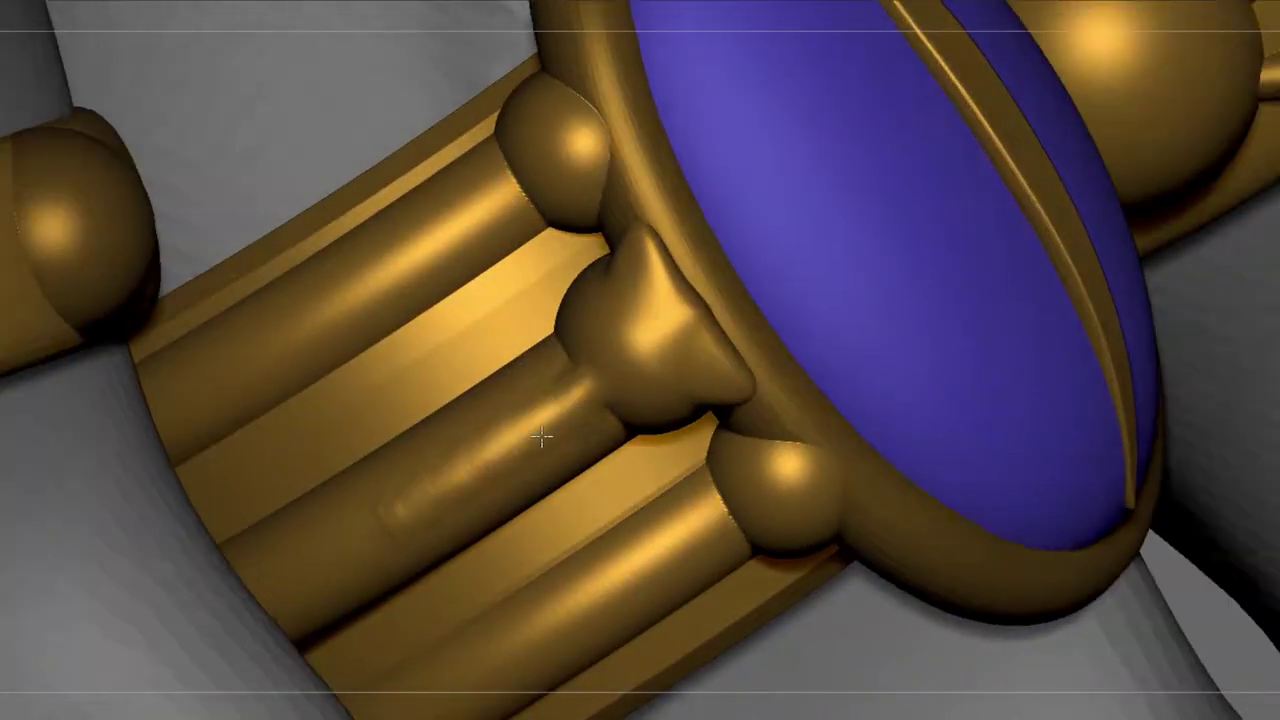
pyautogui.keyDown('shift'); pyautogui.moveTo(534, 437); pyautogui.dragTo(580, 455); pyautogui.keyUp('shift')
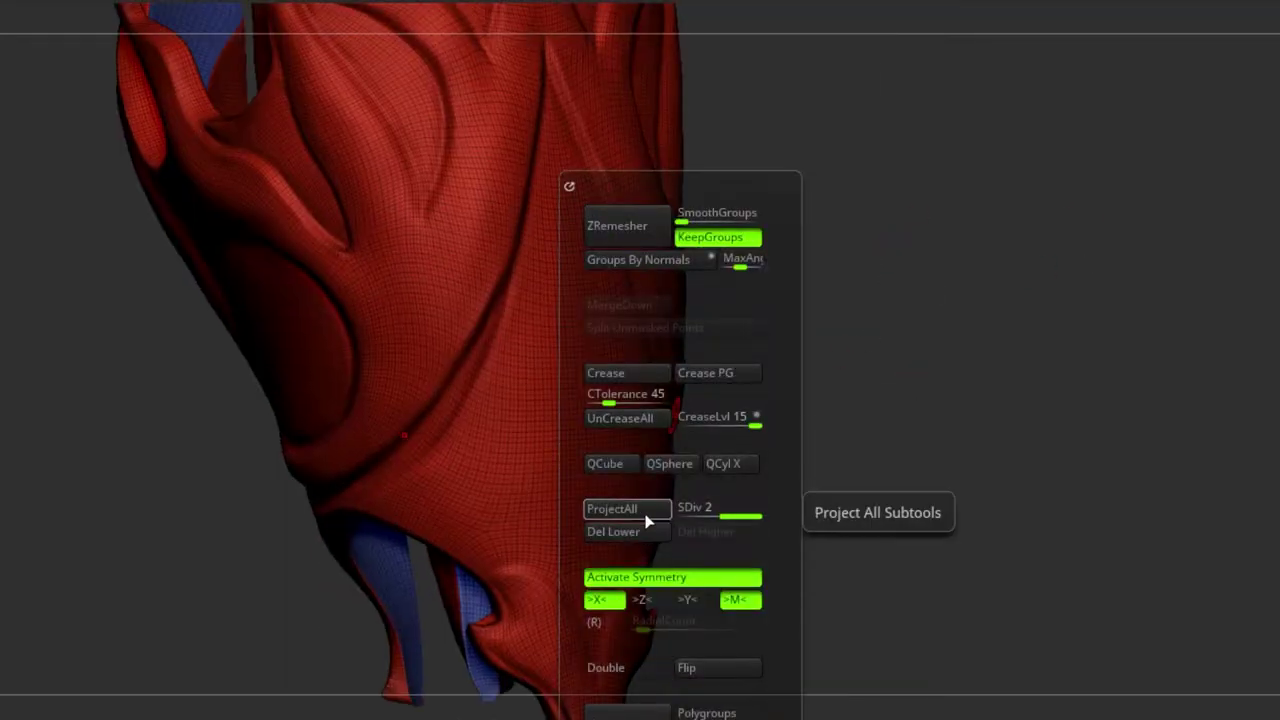
pyautogui.scroll(3, 543, 255)
pyautogui.press('space')
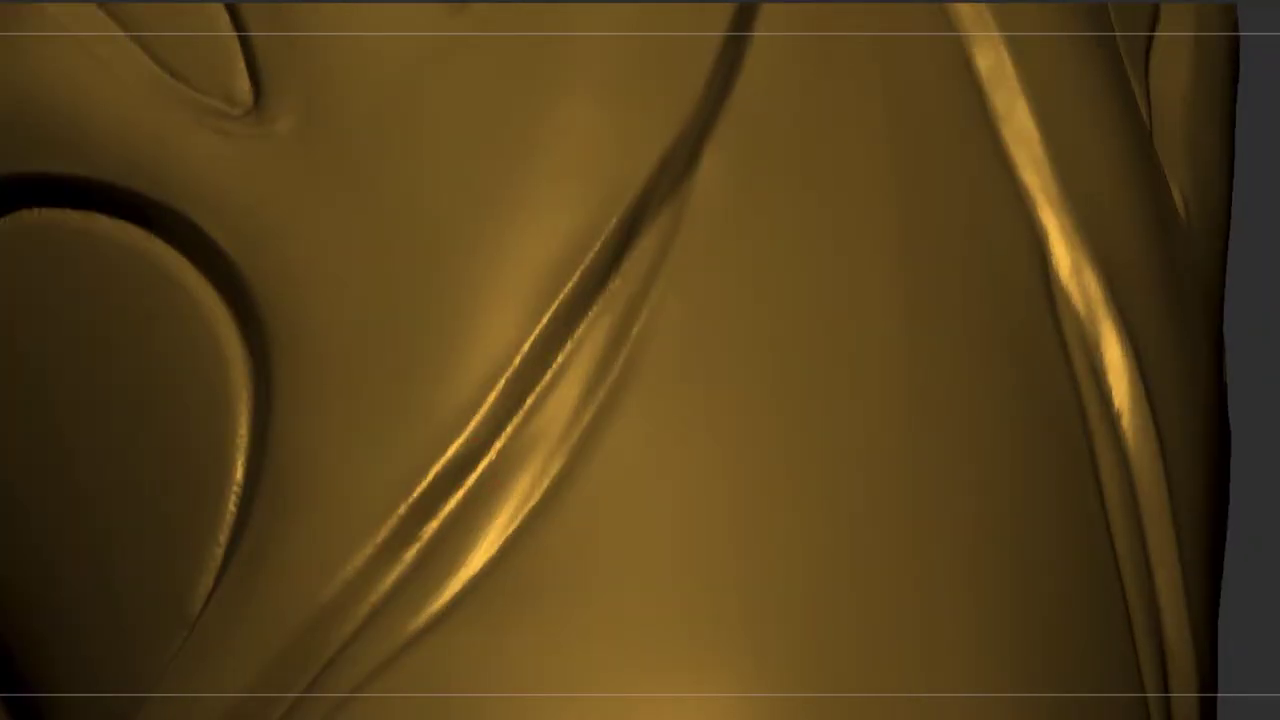
# Step: Carve a deeper line along the diagonal groove, then adjust the brush Draw Size
pyautogui.moveTo(545, 395); pyautogui.dragTo(485, 465)
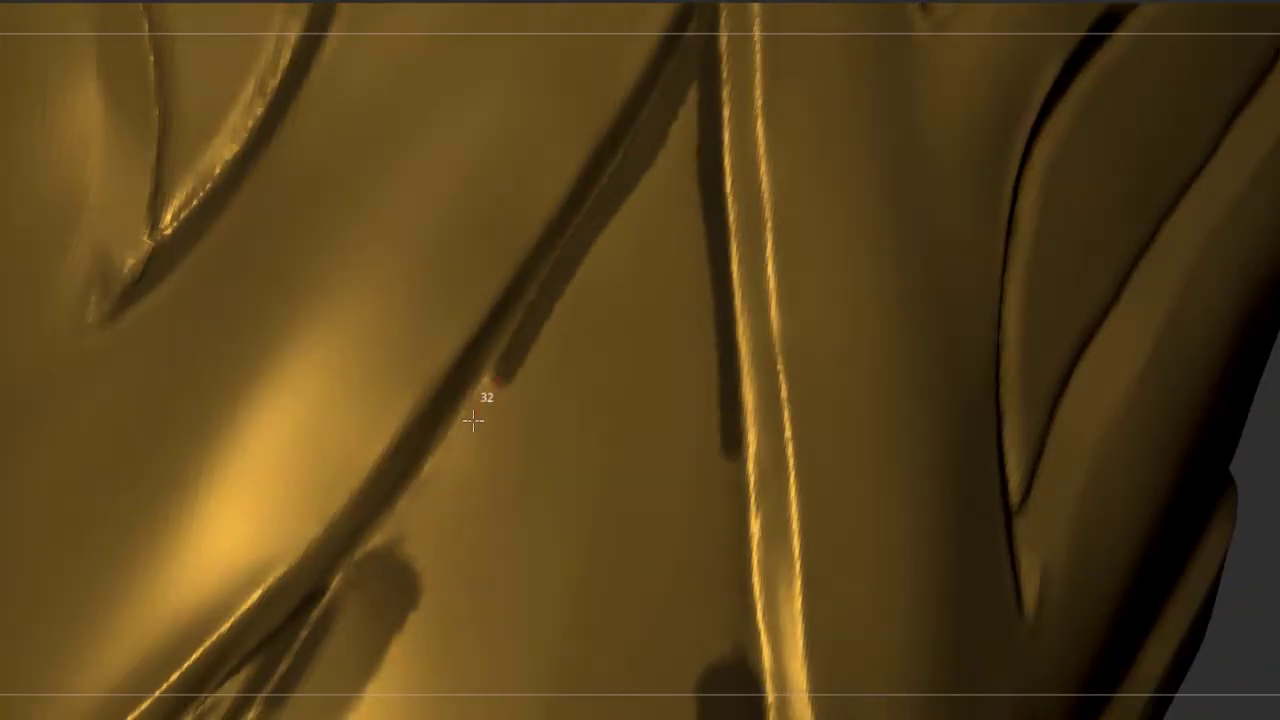
pyautogui.press('s')
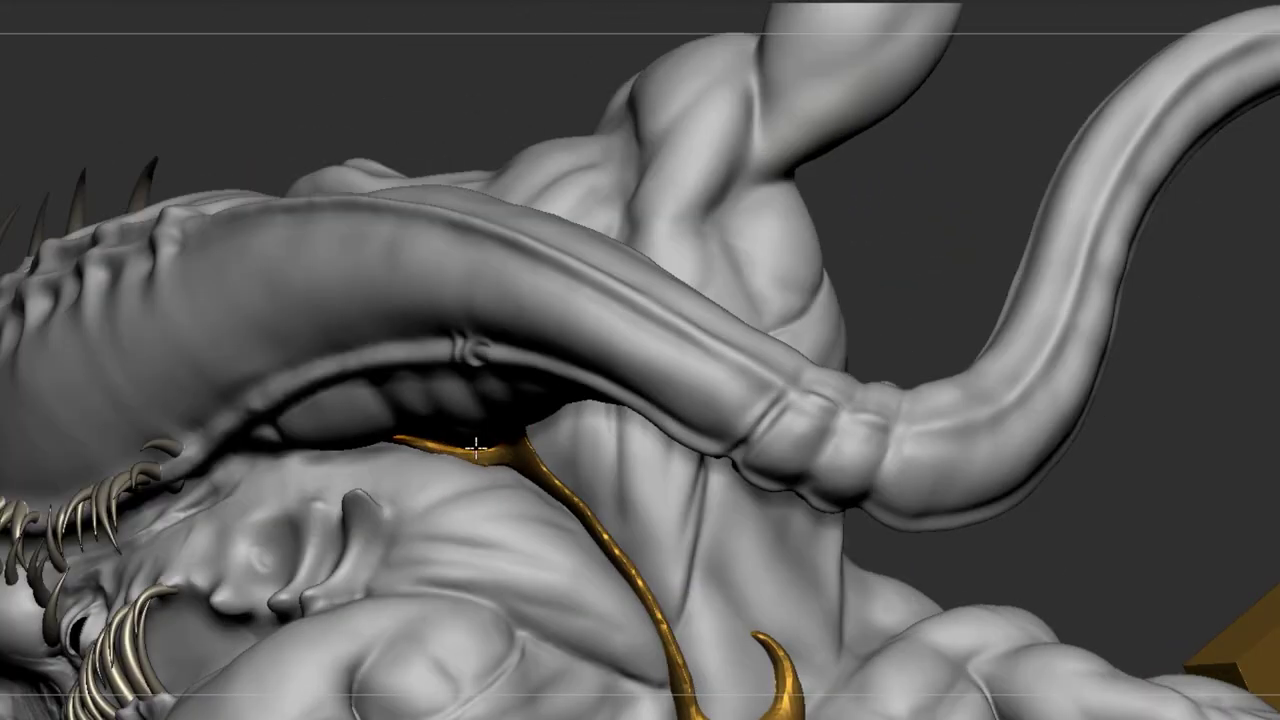
pyautogui.moveTo(475, 447)
pyautogui.mouseDown(button='right')
pyautogui.moveTo(320, 451)
pyautogui.moveTo(325, 370)
pyautogui.mouseUp(button='right')
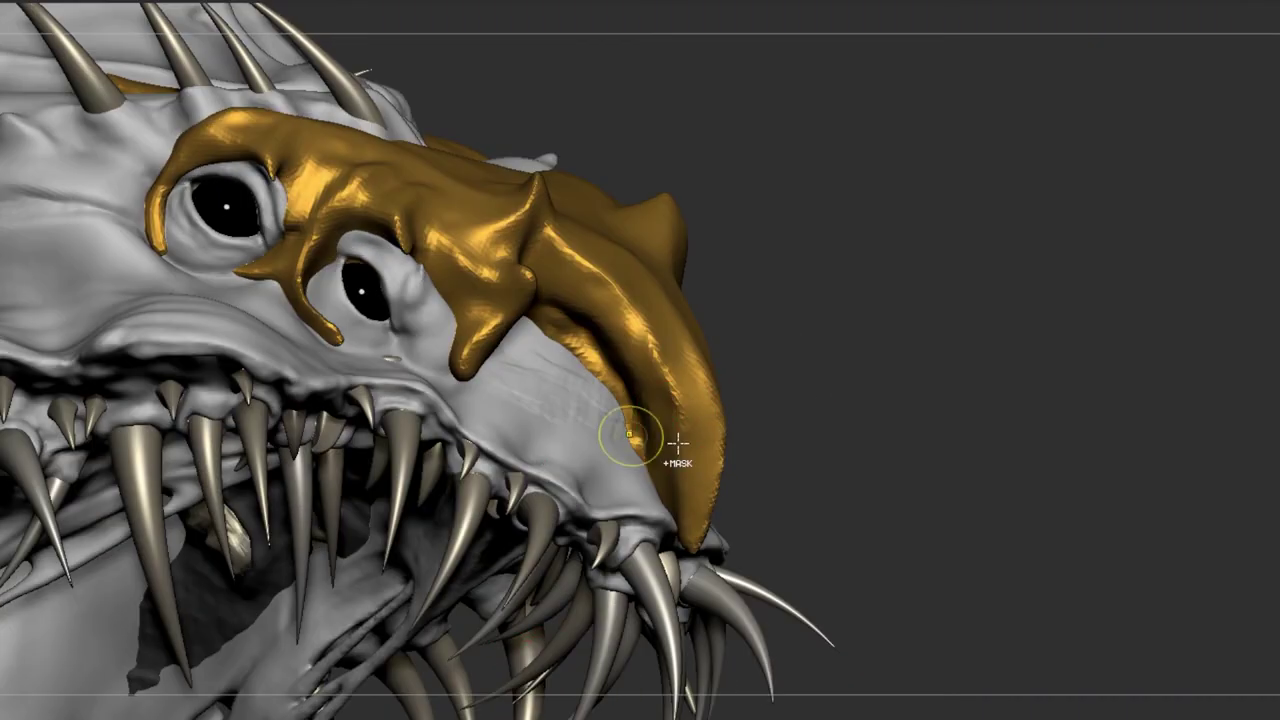
pyautogui.keyDown('ctrl'); pyautogui.moveTo(678, 443); pyautogui.dragTo(711, 373, button='right'); pyautogui.keyUp('ctrl')
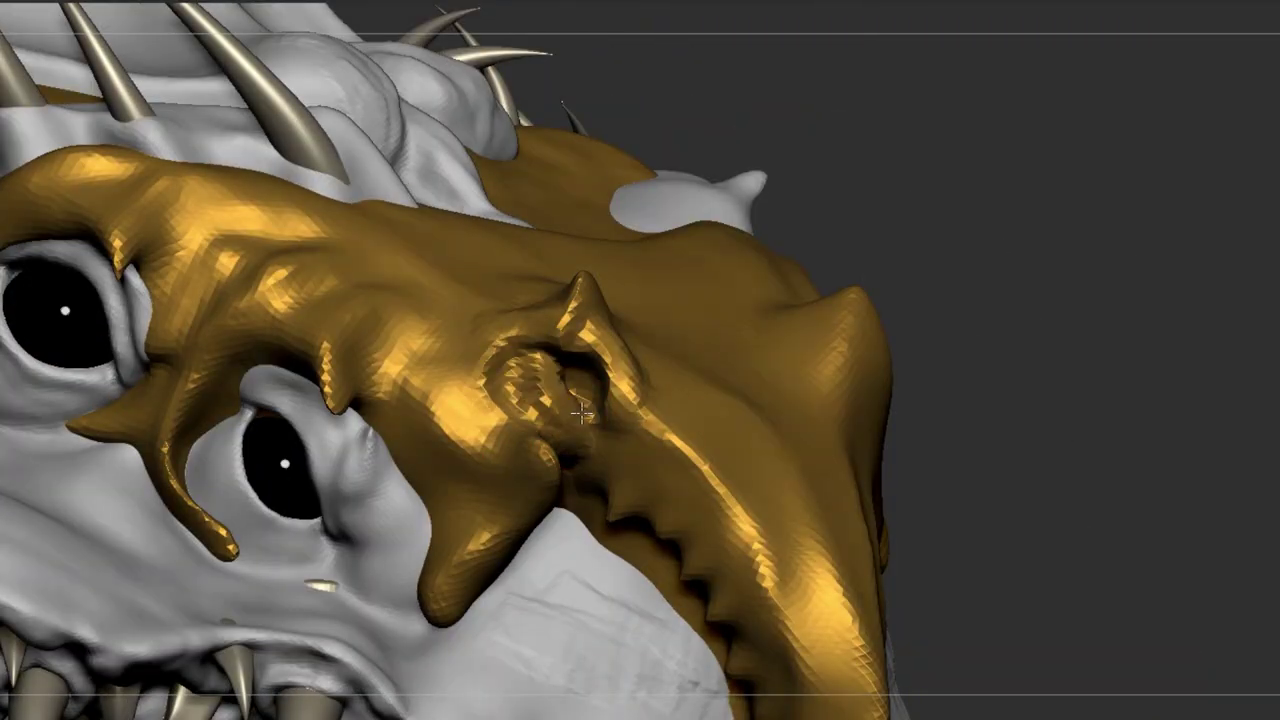
pyautogui.moveTo(581, 413); pyautogui.dragTo(728, 375, button='right')
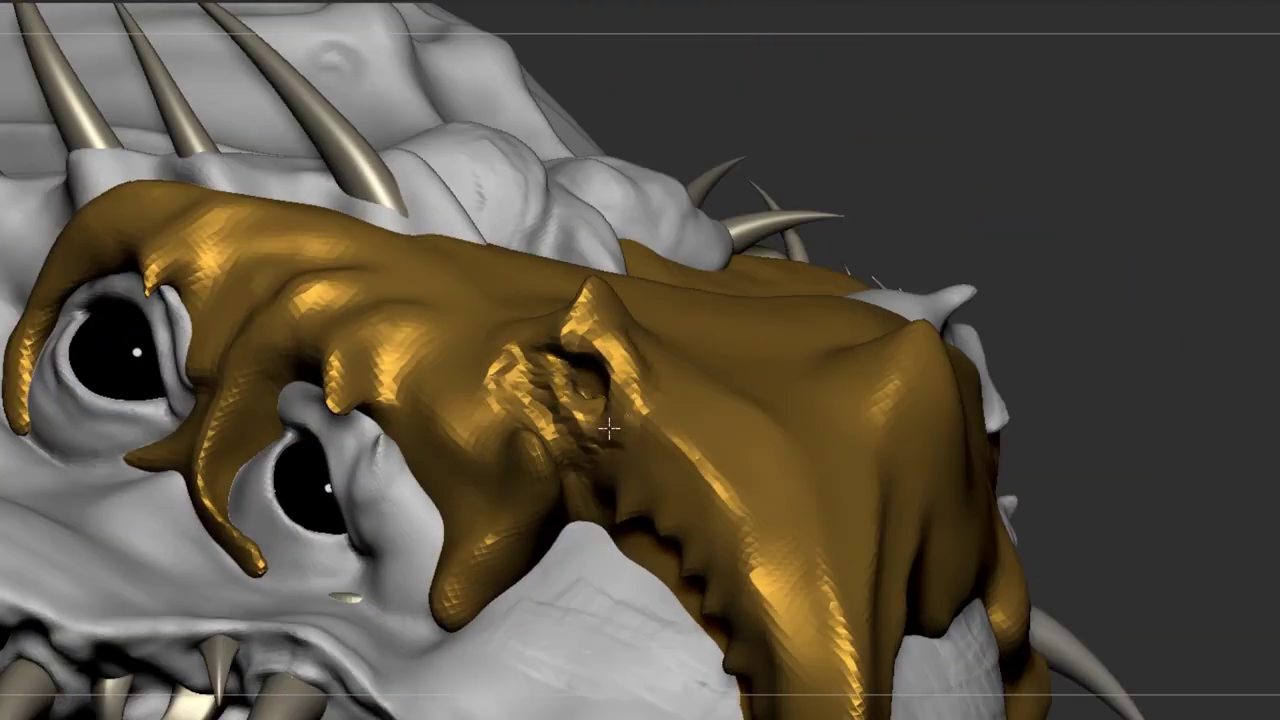